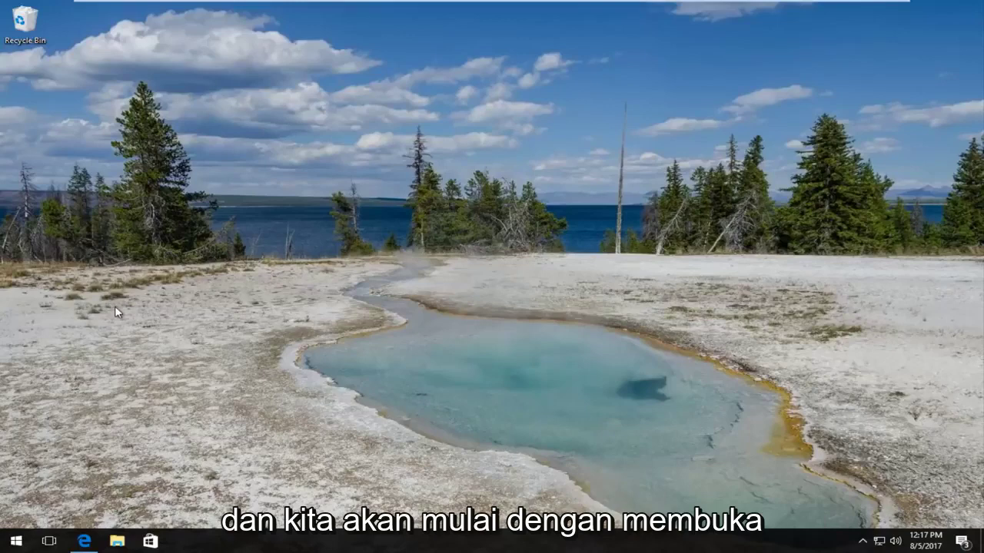
Launch Edge from the taskbar so the Google home page appears
left_click(86, 541)
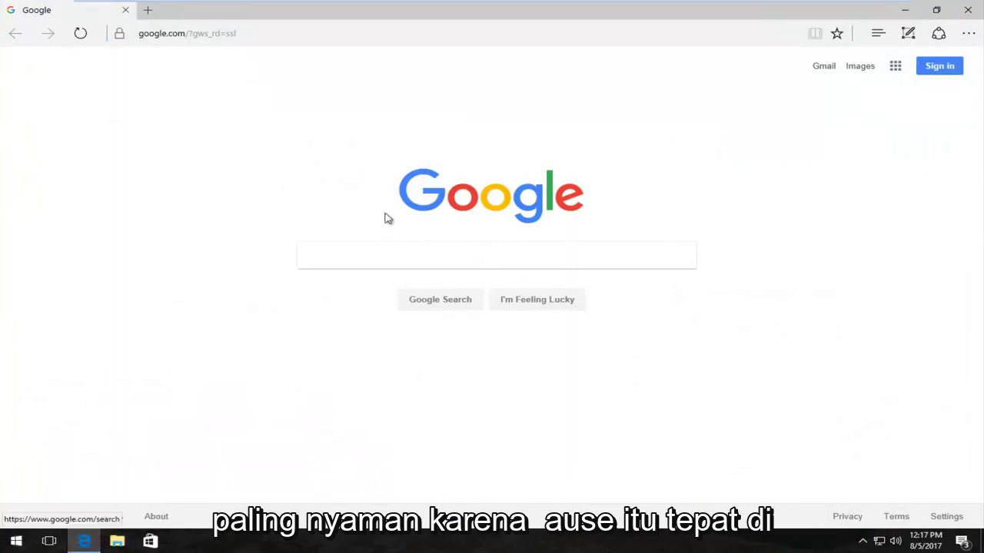
Search Google for 'steam_api.dll download' and open the DLL-files.com steam_api.dll result
left_click(309, 257)
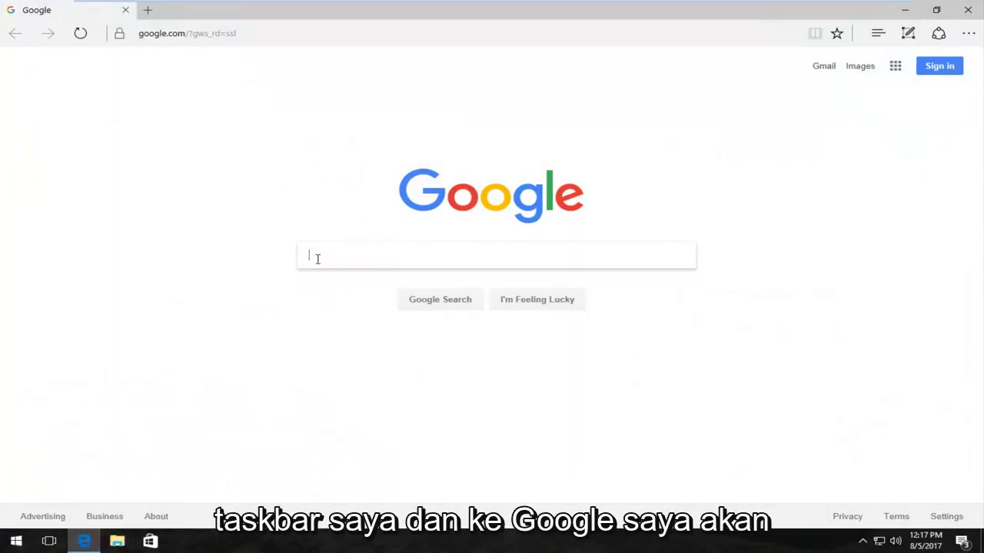
type("steam")
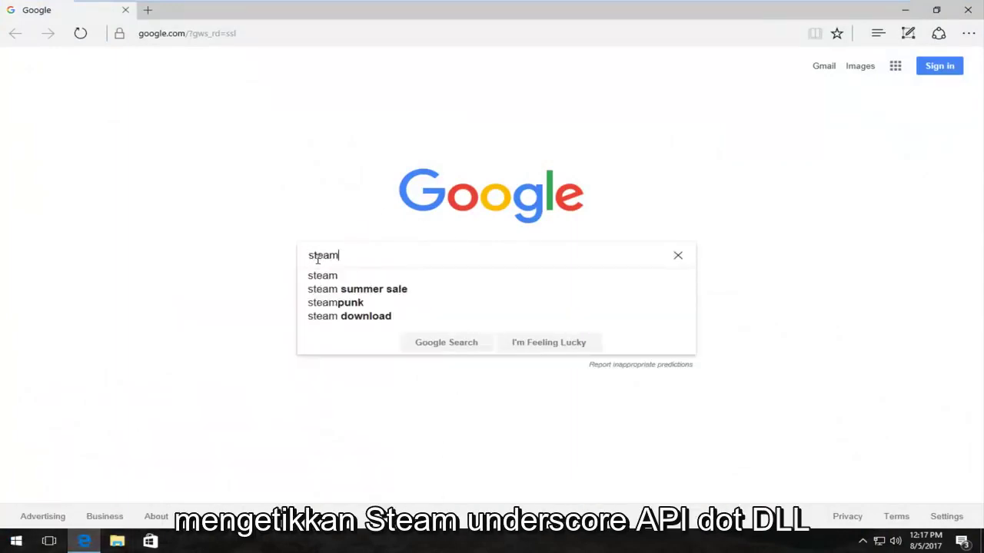
type("_")
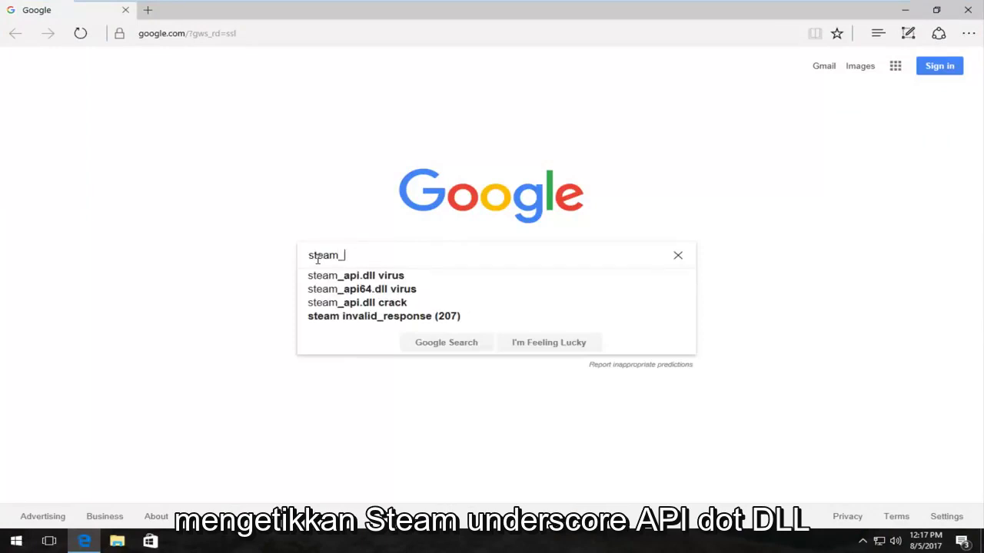
type("a[i/")
key("BackSpace")
key("BackSpace")
key("BackSpace")
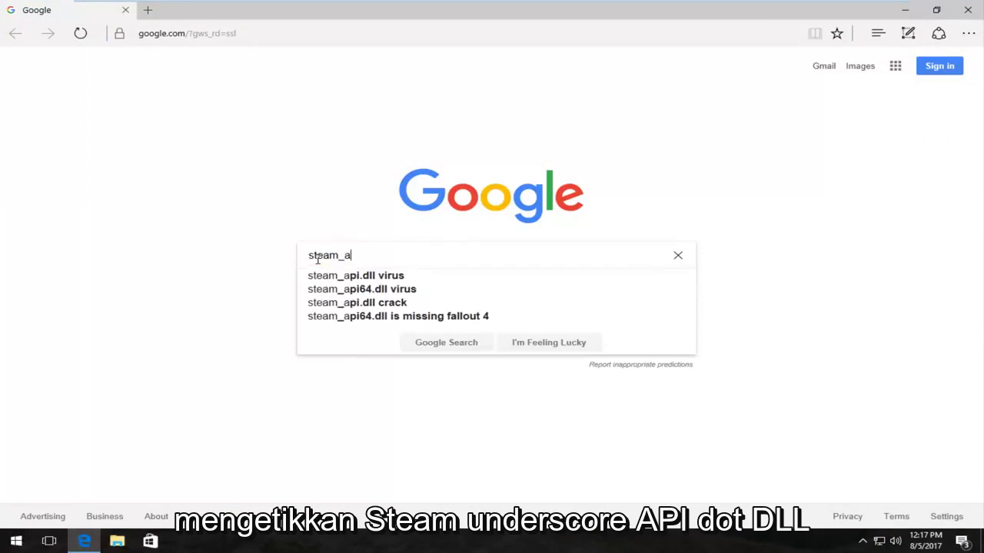
type("pi.d")
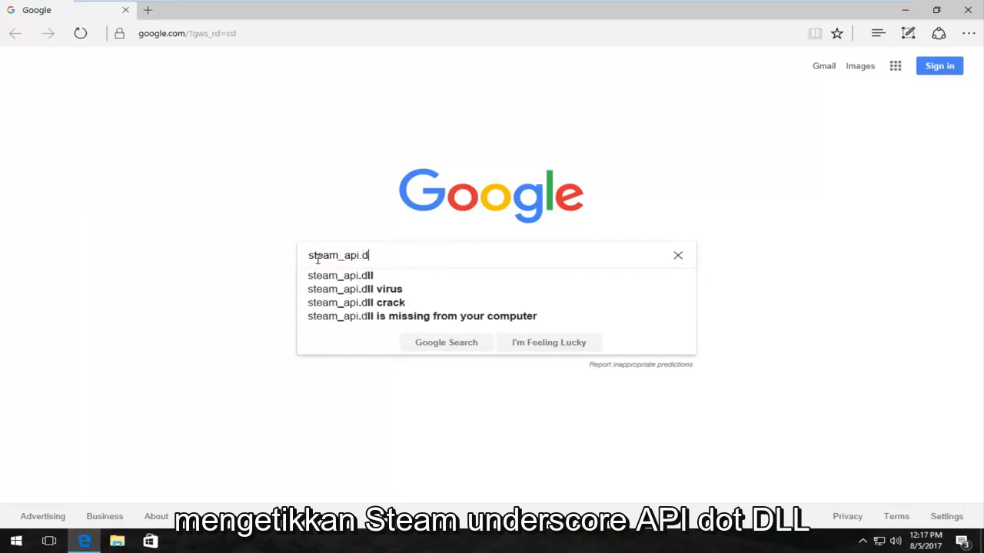
type("ll download")
key("Return")
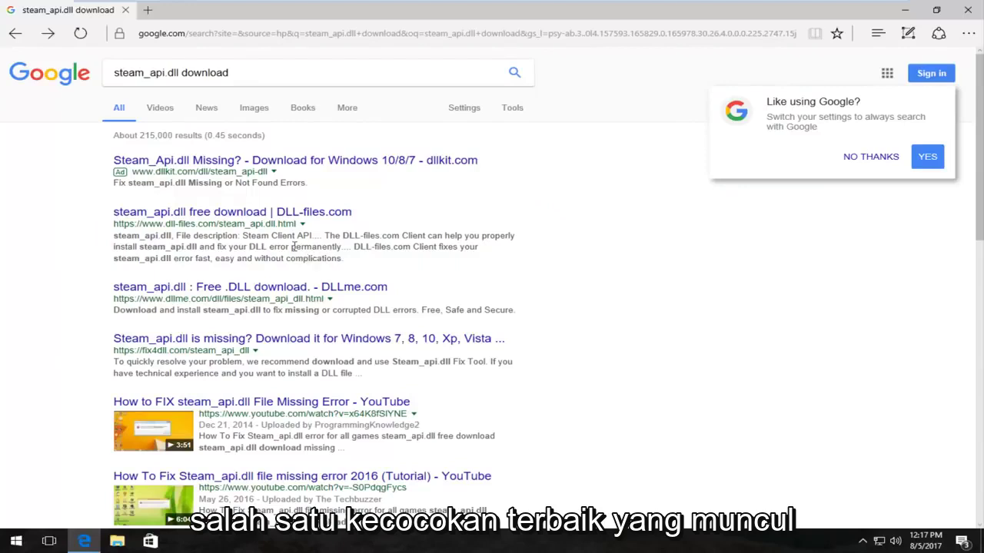
left_click(170, 213)
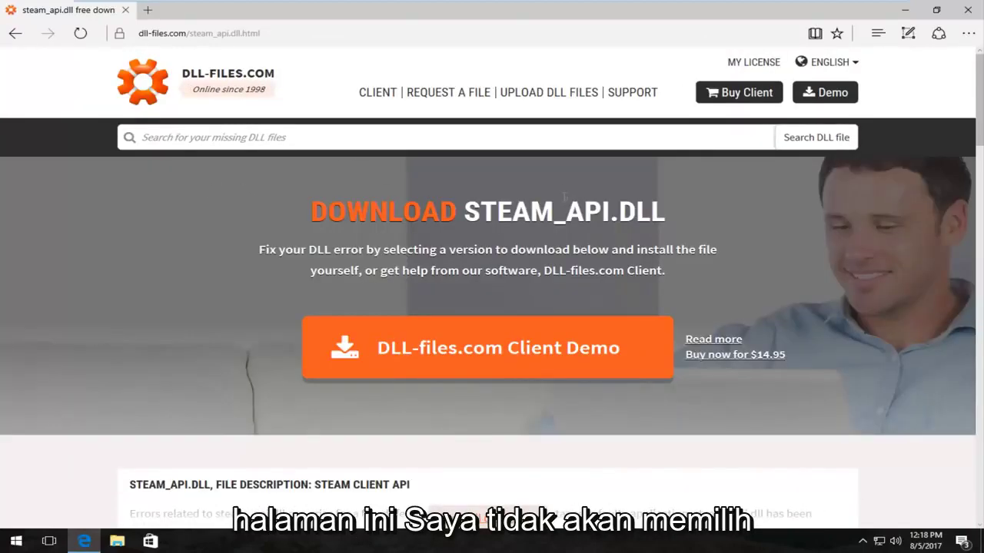
Download steam_api.dll version 1.83.31.37 (32-bit) as steam_api.zip and open its folder
scroll(572, 191, "down", 1)
scroll(530, 220, "down", 4)
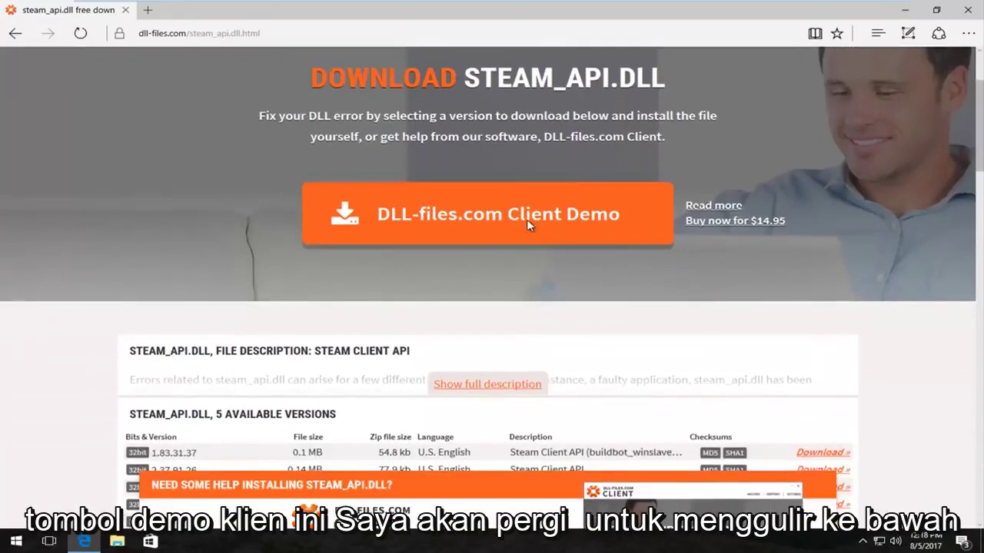
scroll(220, 244, "up", 1)
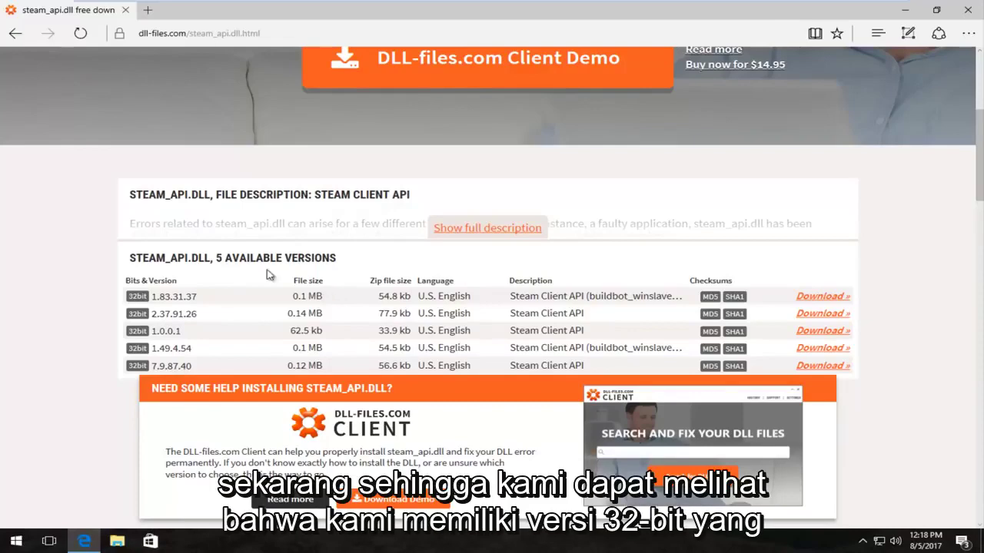
scroll(207, 247, "down", 2)
scroll(208, 245, "up", 1)
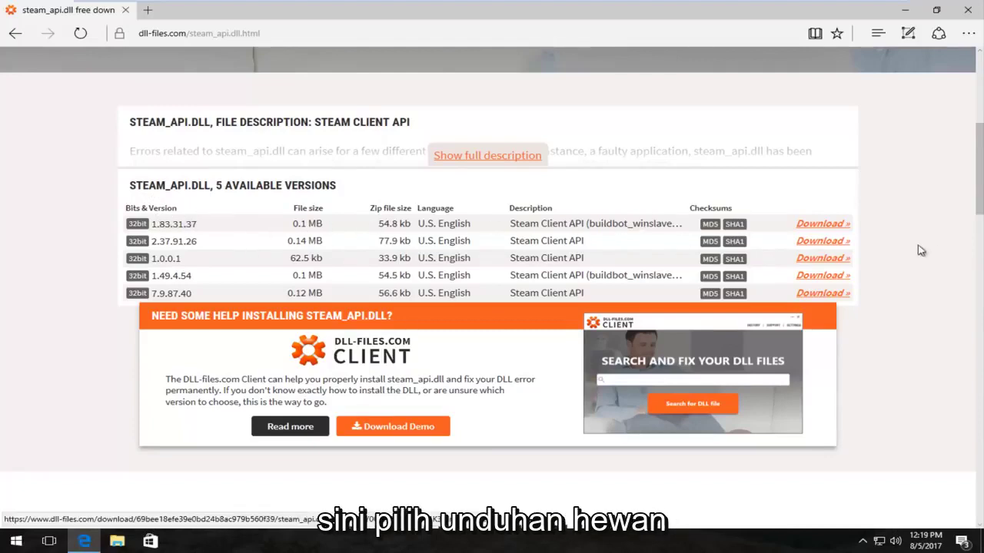
left_click(822, 225)
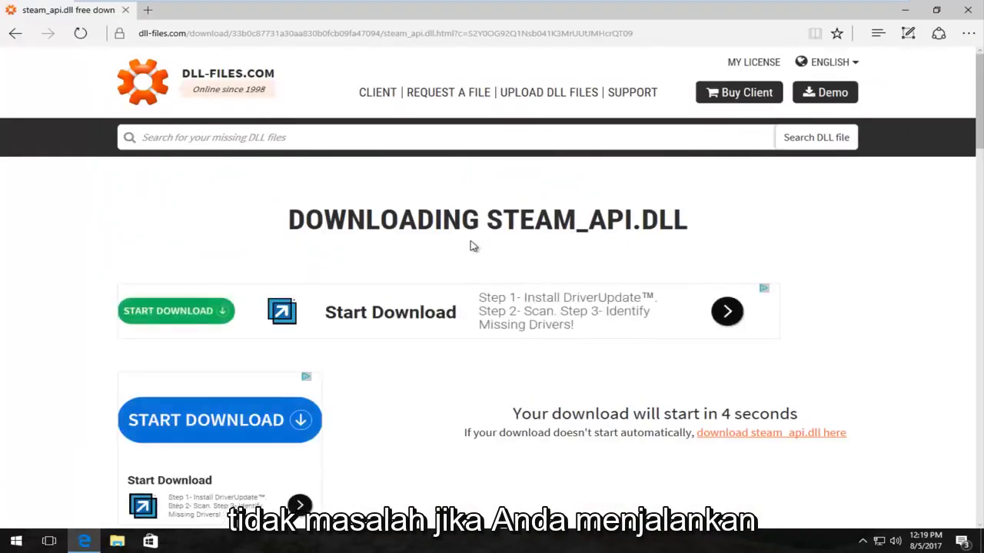
scroll(461, 248, "down", 1)
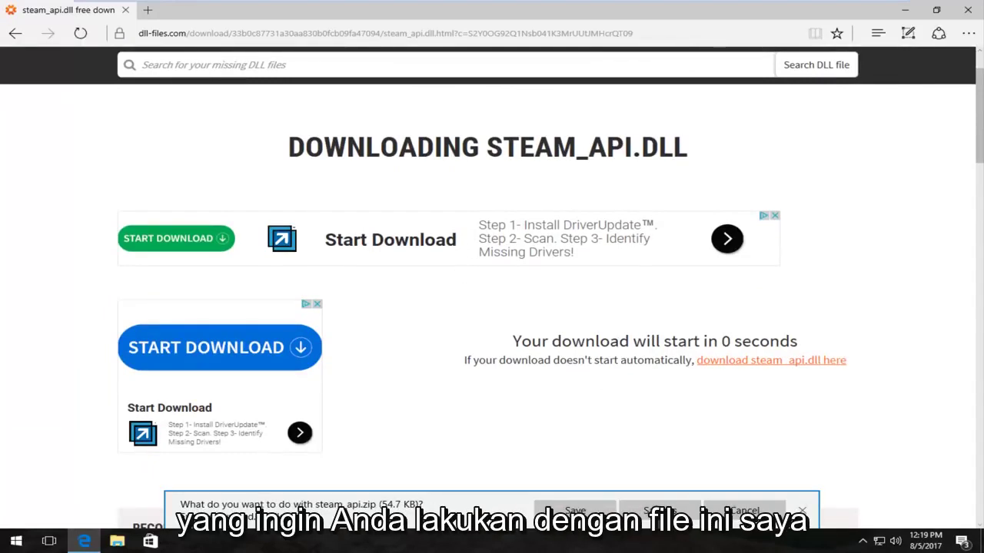
left_click(575, 510)
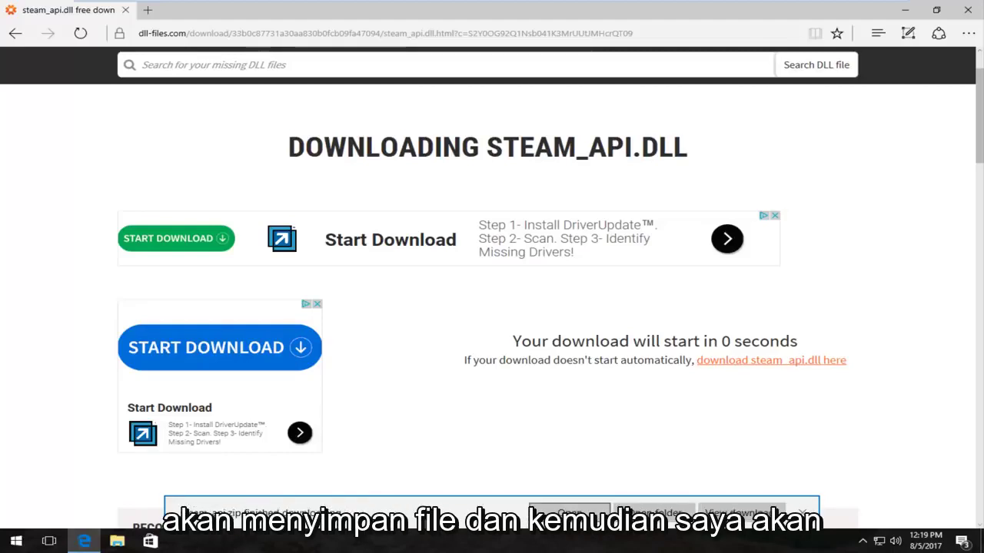
left_click(658, 515)
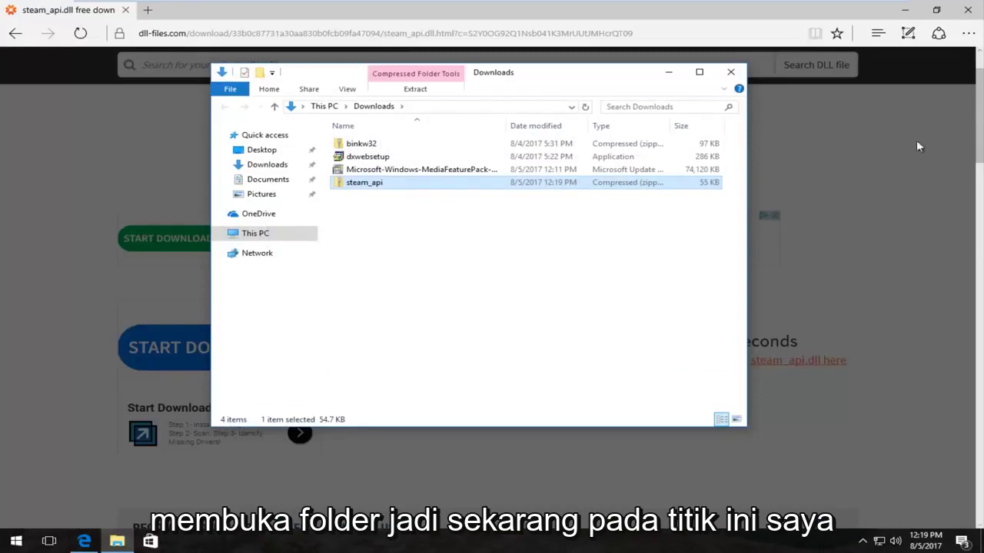
Minimize Edge, delete the three older files in Downloads, and open steam_api.zip
left_click(905, 9)
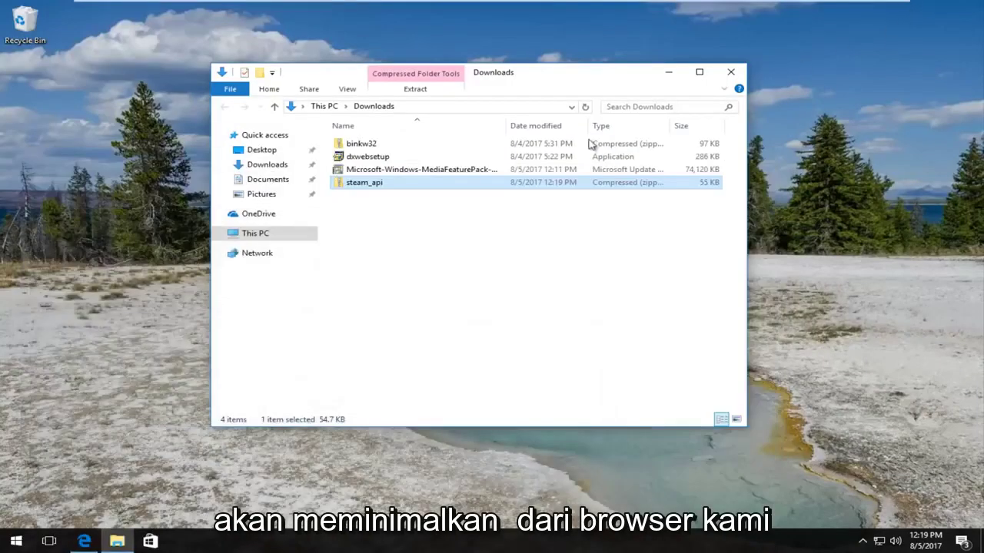
left_click_drag(323, 142, 343, 170)
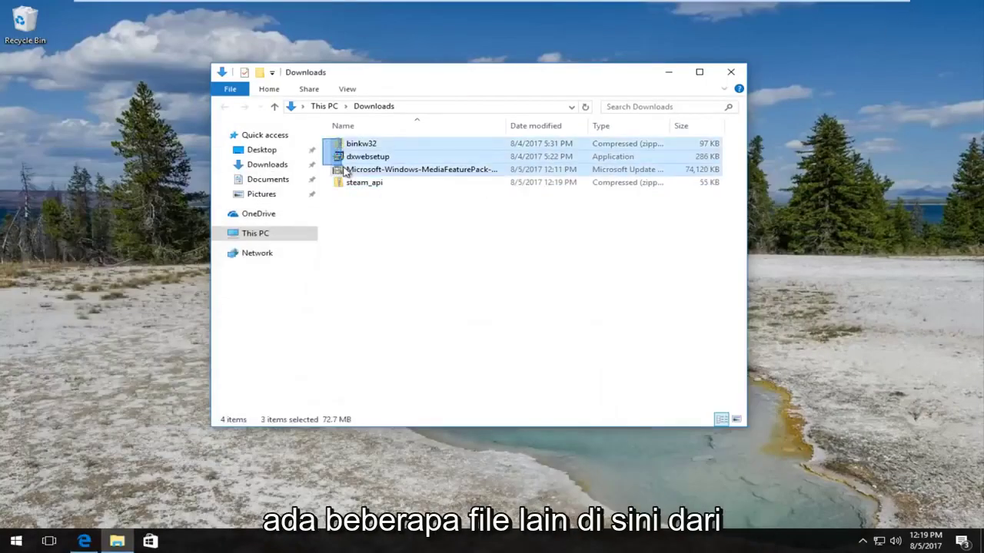
key("Delete")
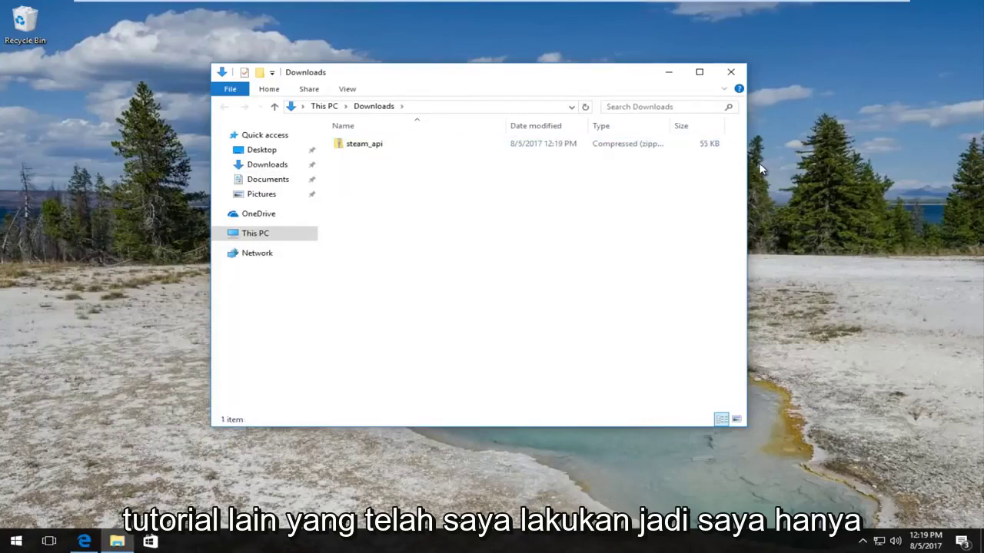
left_click(367, 152)
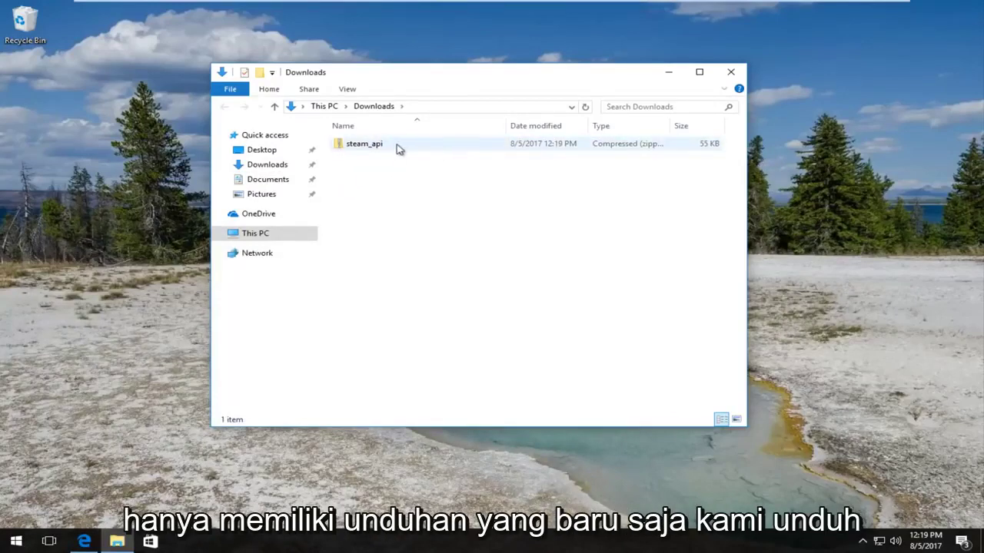
double_click(365, 148)
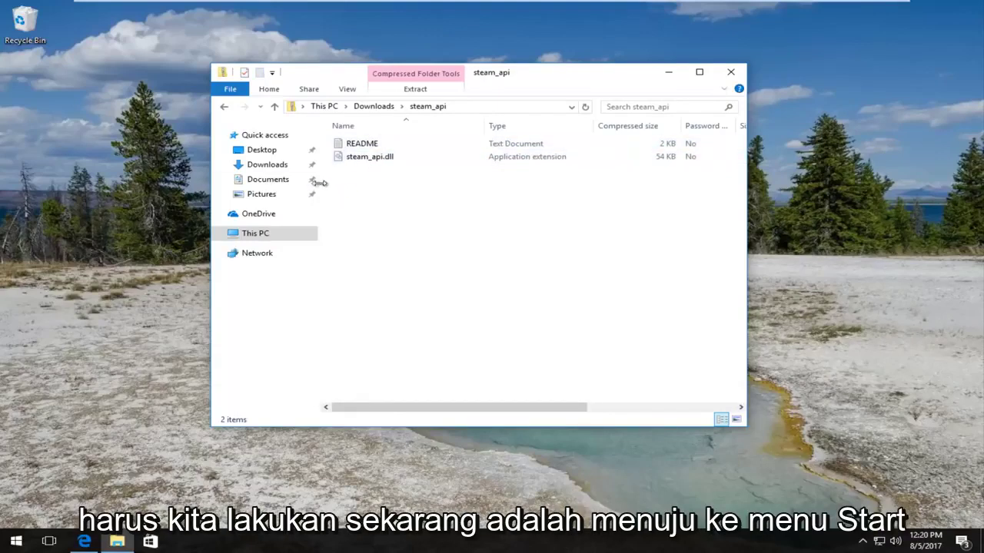
Start a new File Explorer window via Start search and show its view settings
left_click(12, 542)
type("file explor")
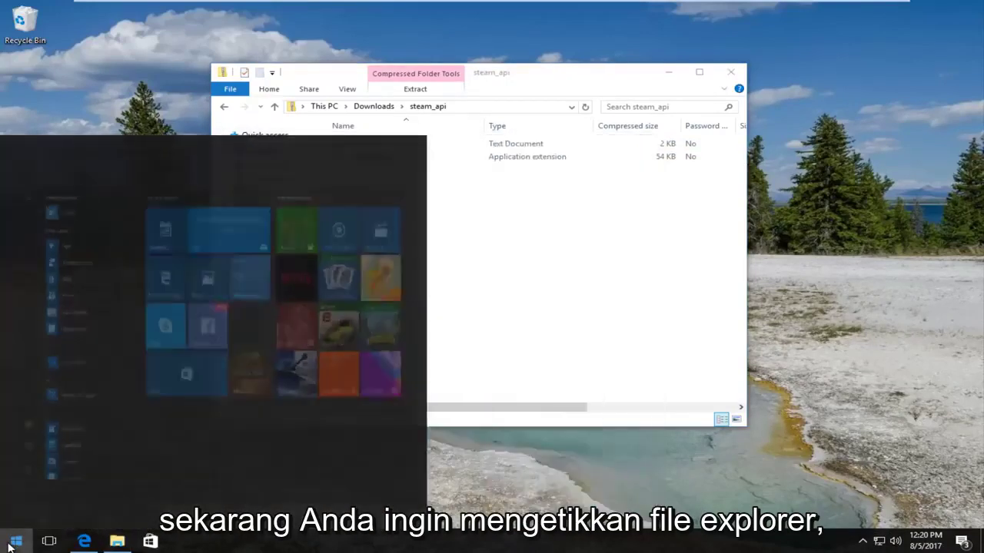
type("er")
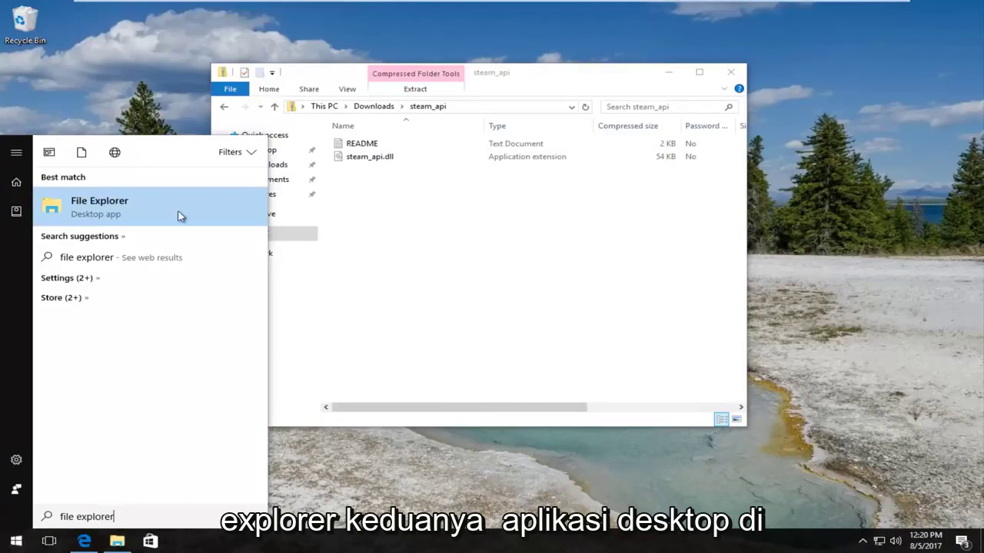
left_click(126, 213)
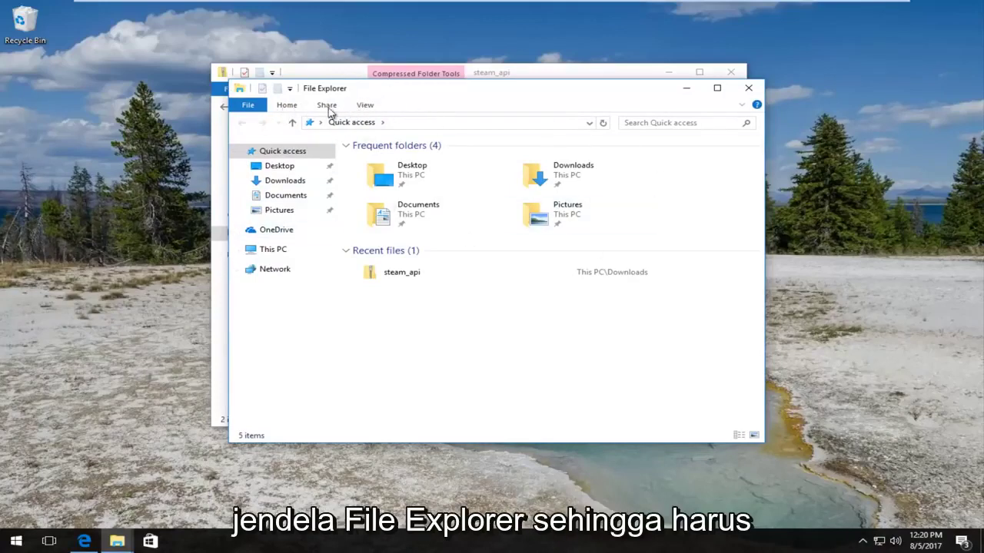
left_click(366, 106)
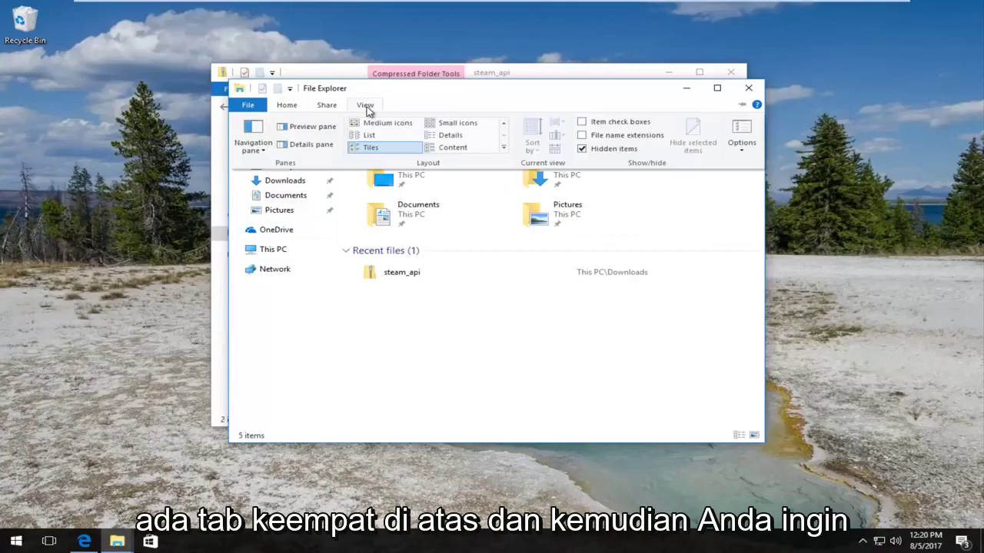
Enable 'Show hidden files, folders, and drives' in Folder Options and apply it
left_click(740, 141)
left_click(776, 185)
left_click_drag(428, 156, 475, 105)
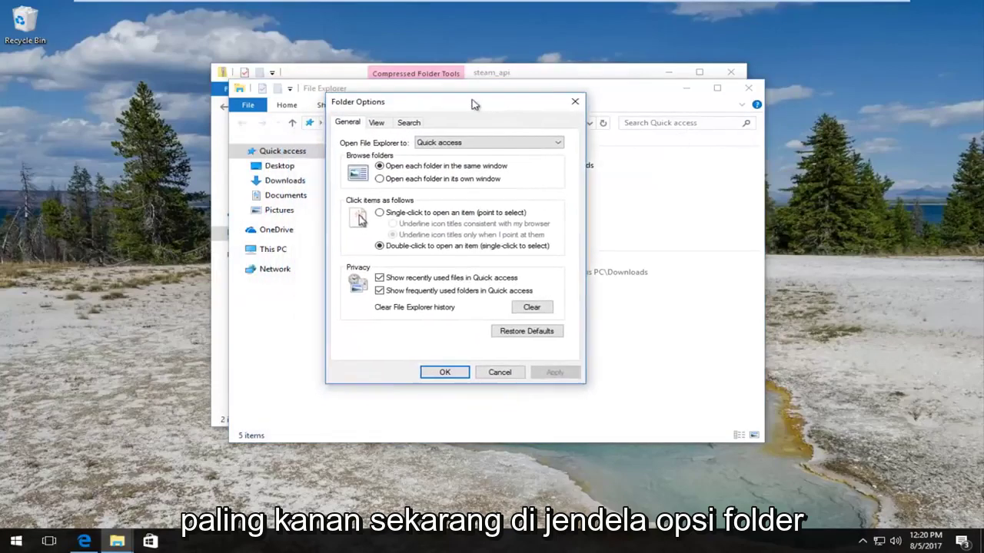
left_click(376, 124)
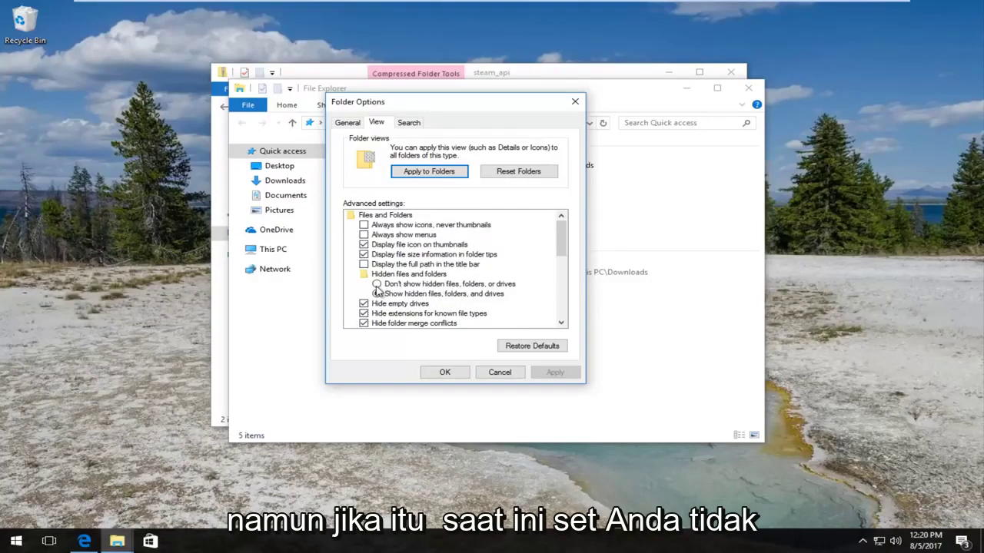
left_click(377, 284)
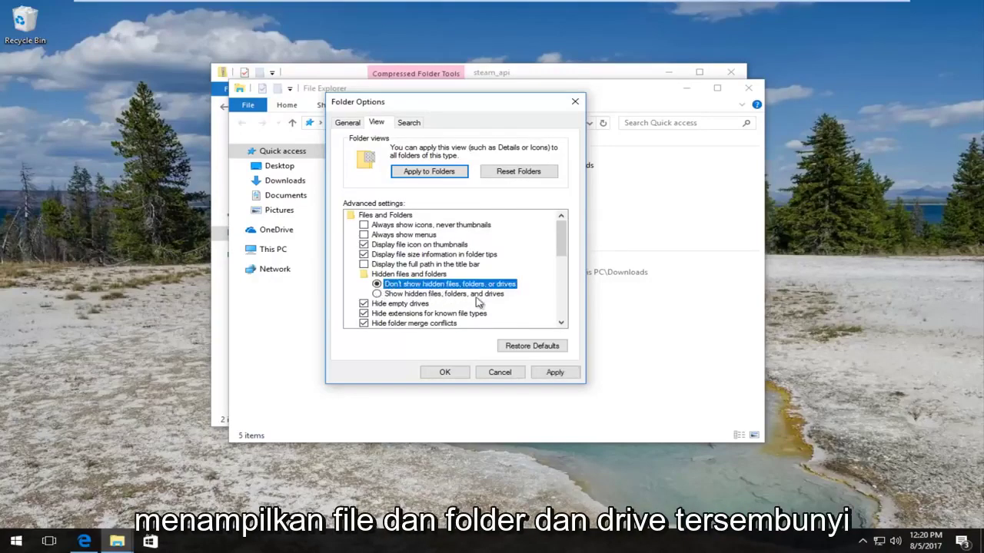
left_click(378, 294)
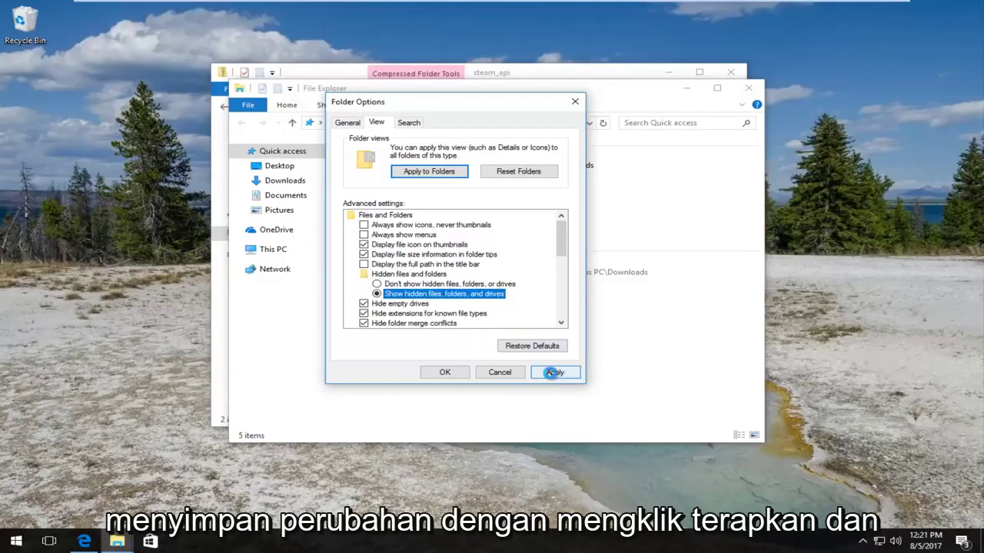
left_click(554, 372)
left_click(441, 373)
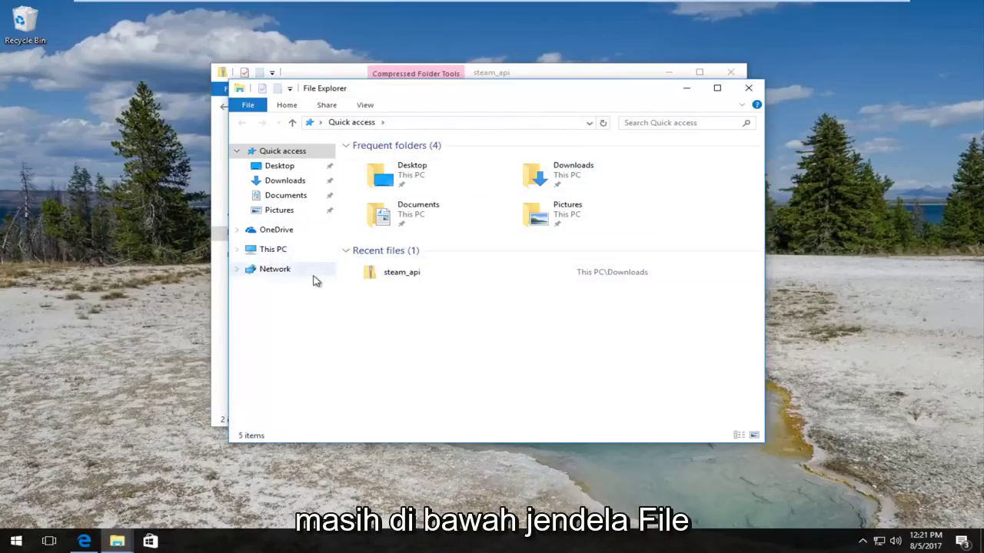
Rearrange the new Explorer window and the steam_api window so both are visible
left_click_drag(450, 87, 458, 166)
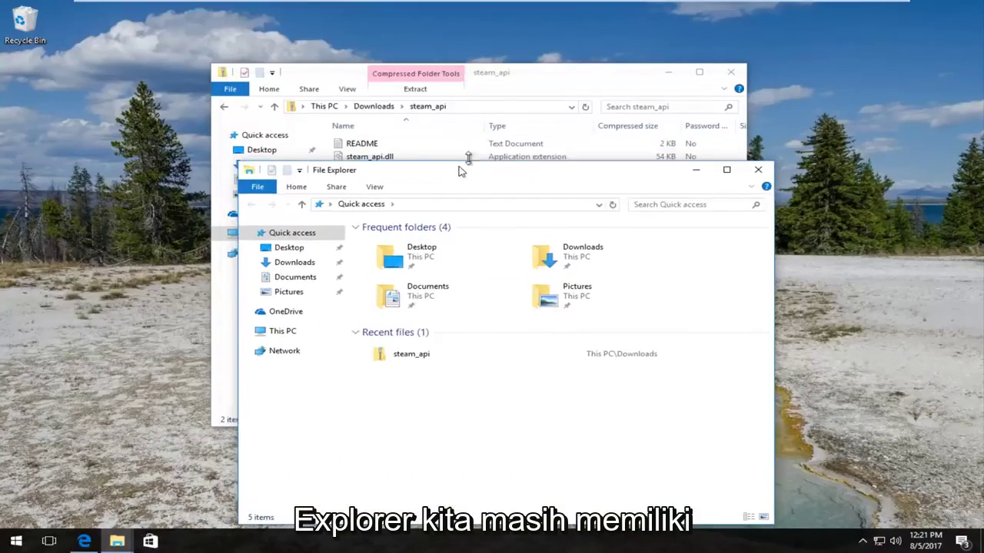
left_click_drag(520, 77, 371, 71)
left_click_drag(607, 184, 617, 72)
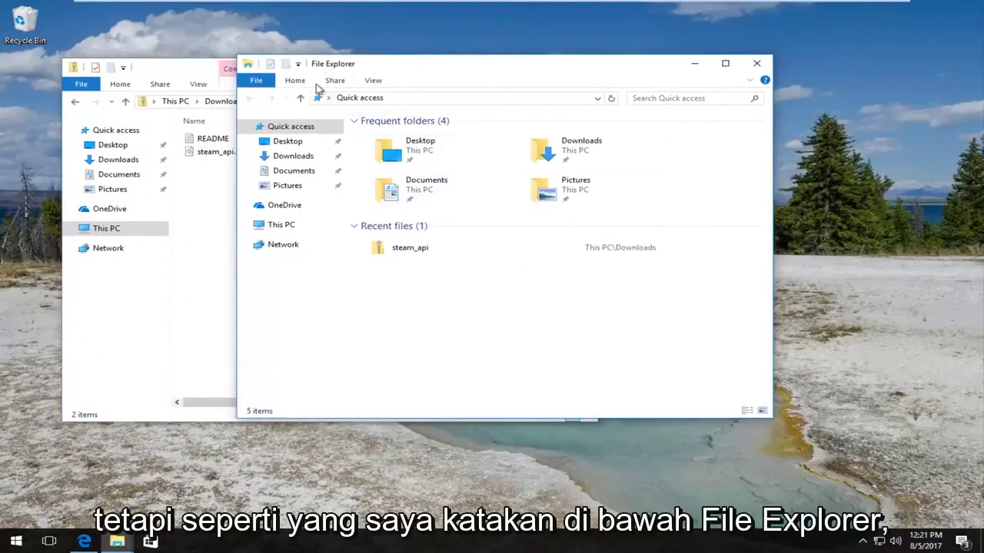
Navigate through This PC to C:\Windows\System32 and move that window to the right
left_click(281, 227)
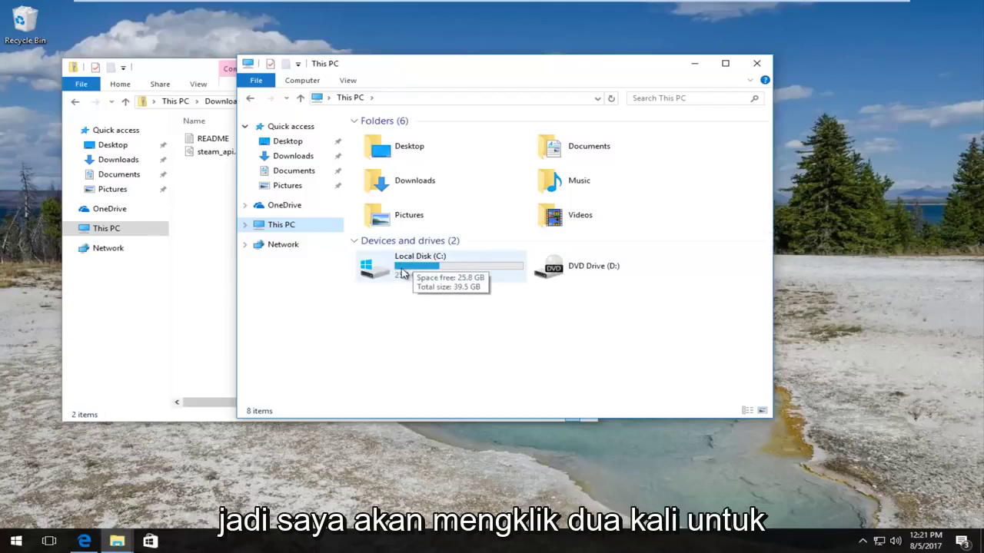
double_click(401, 273)
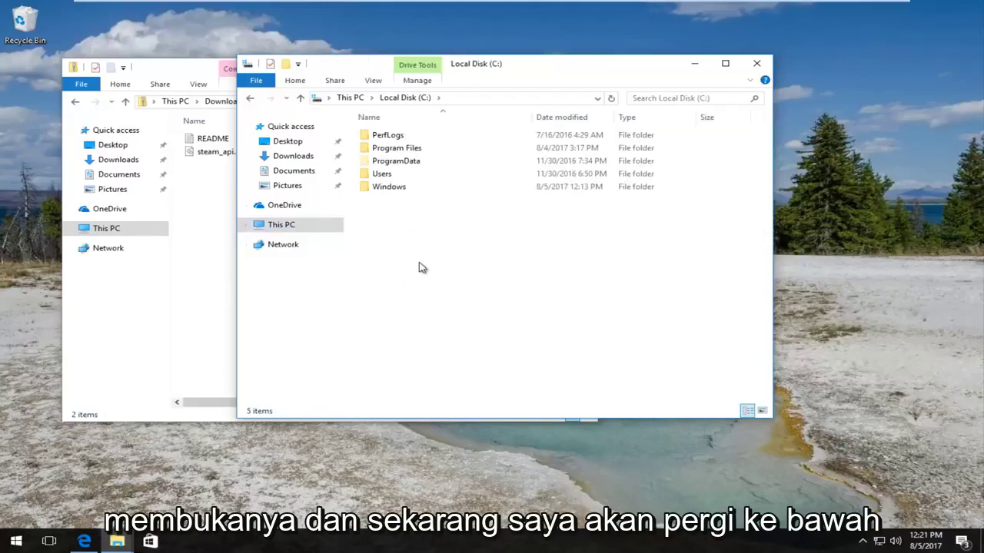
double_click(388, 189)
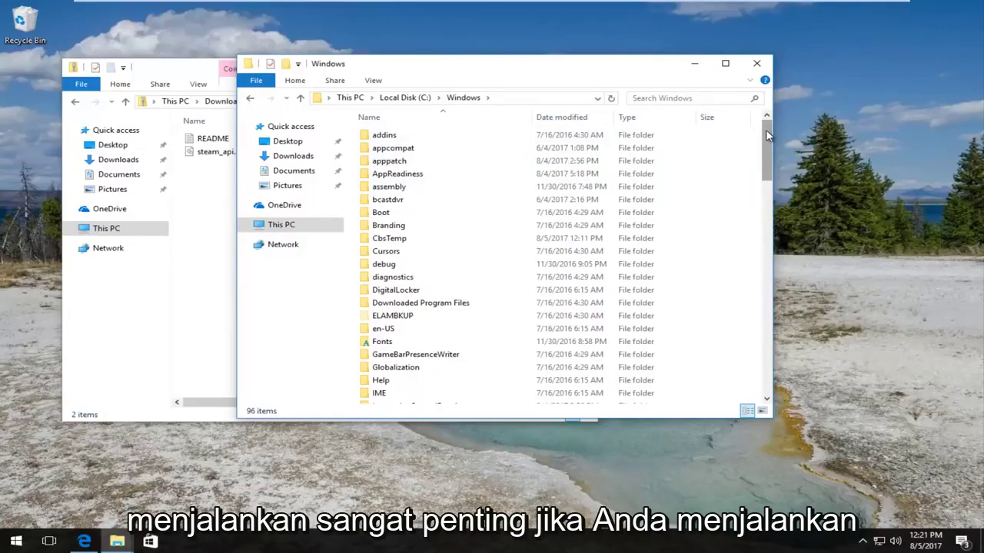
left_click_drag(766, 137, 764, 251)
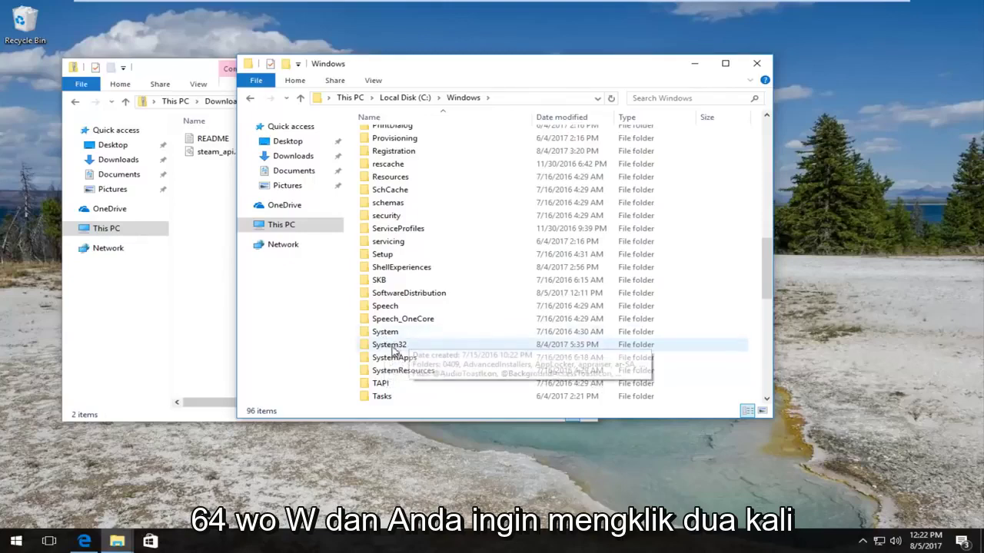
left_click(385, 347)
double_click(385, 346)
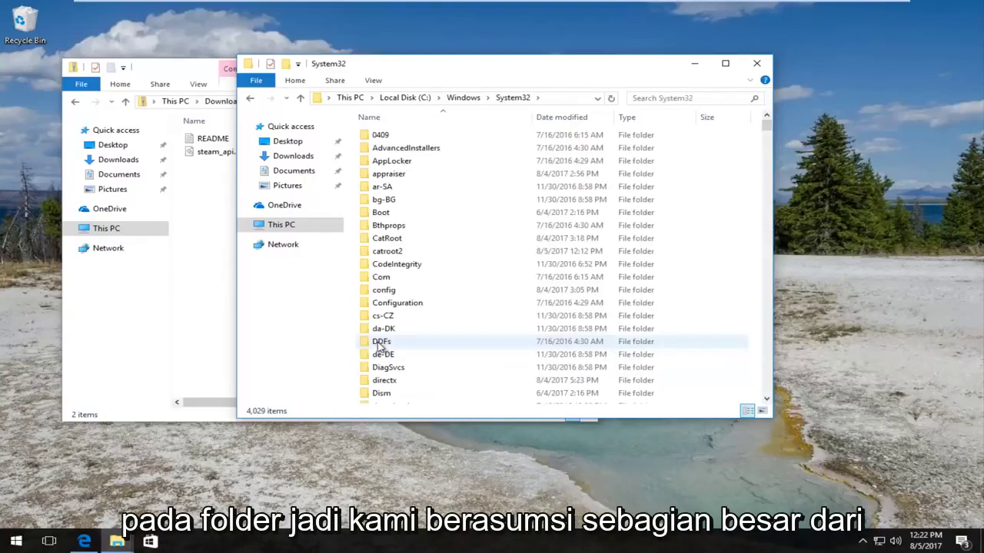
left_click_drag(423, 65, 636, 66)
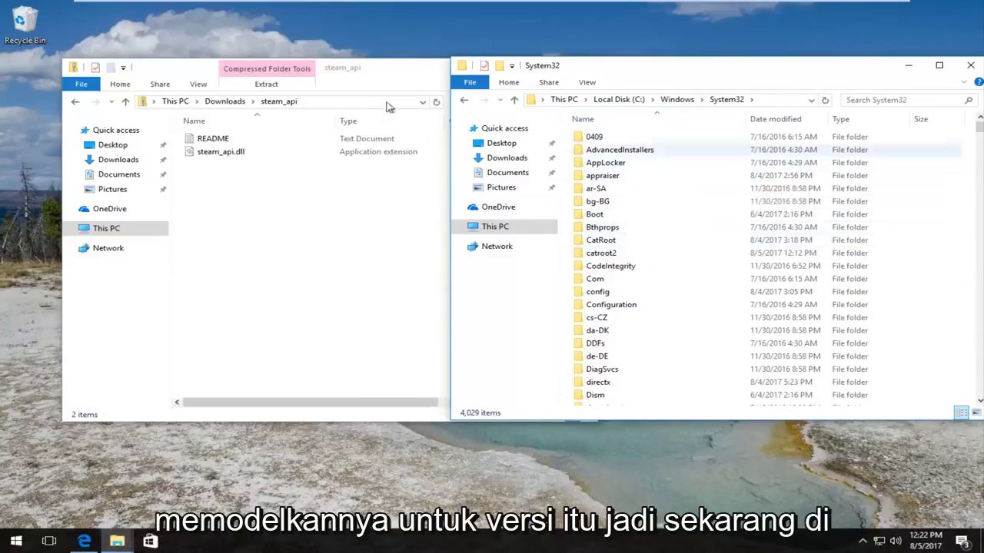
Copy steam_api.dll from the steam_api archive into System32, approving the administrator prompt
left_click_drag(358, 69, 274, 70)
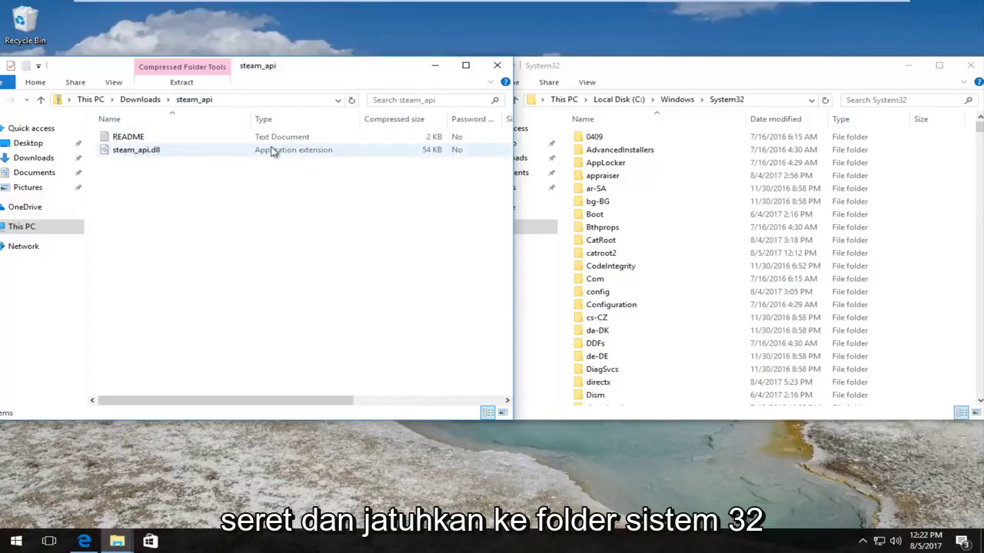
left_click(664, 72)
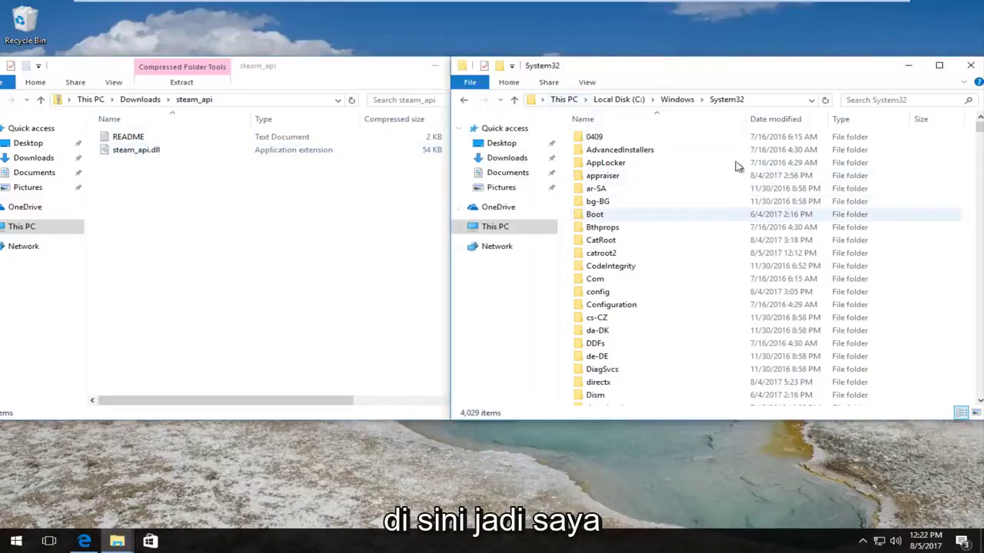
left_click_drag(125, 152, 880, 117)
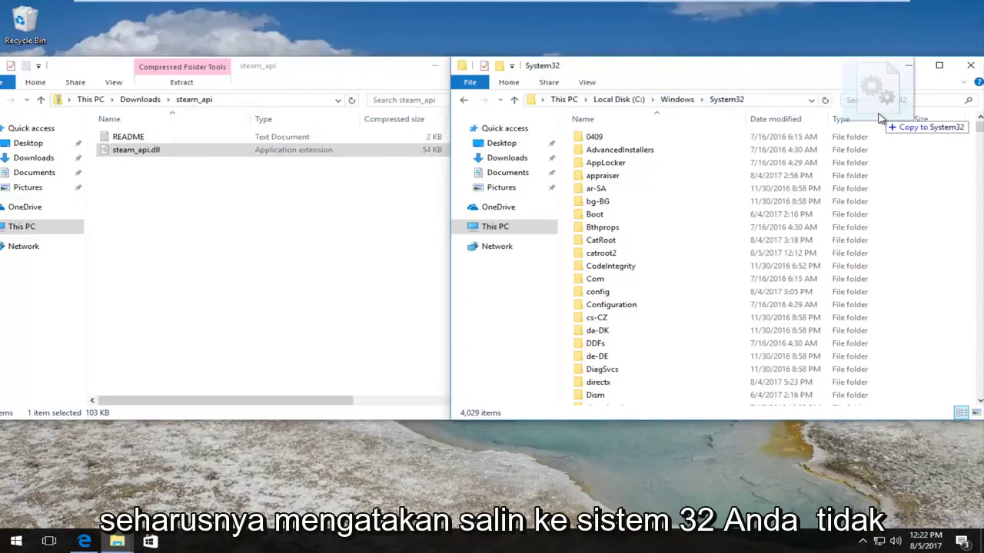
left_click_drag(880, 117, 898, 128)
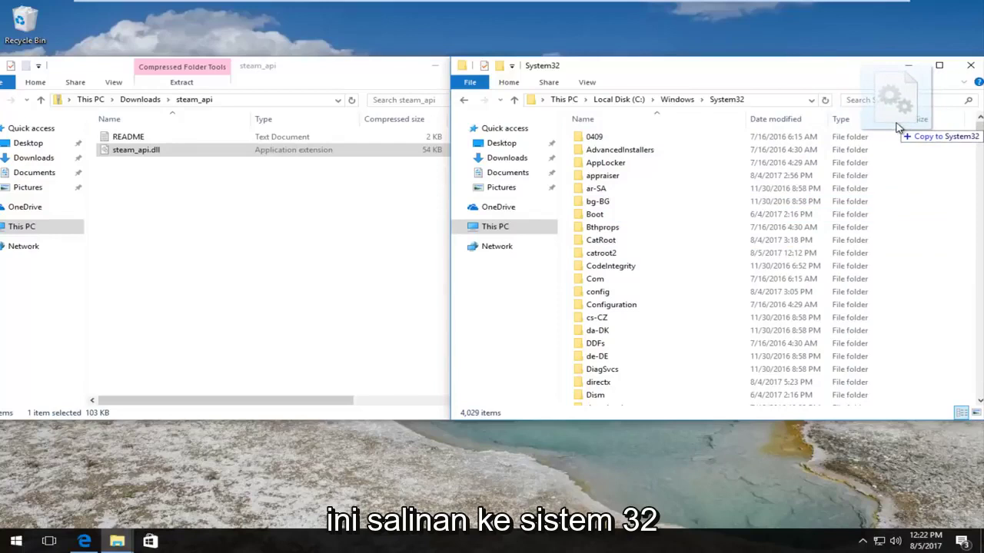
left_click_drag(897, 128, 898, 127)
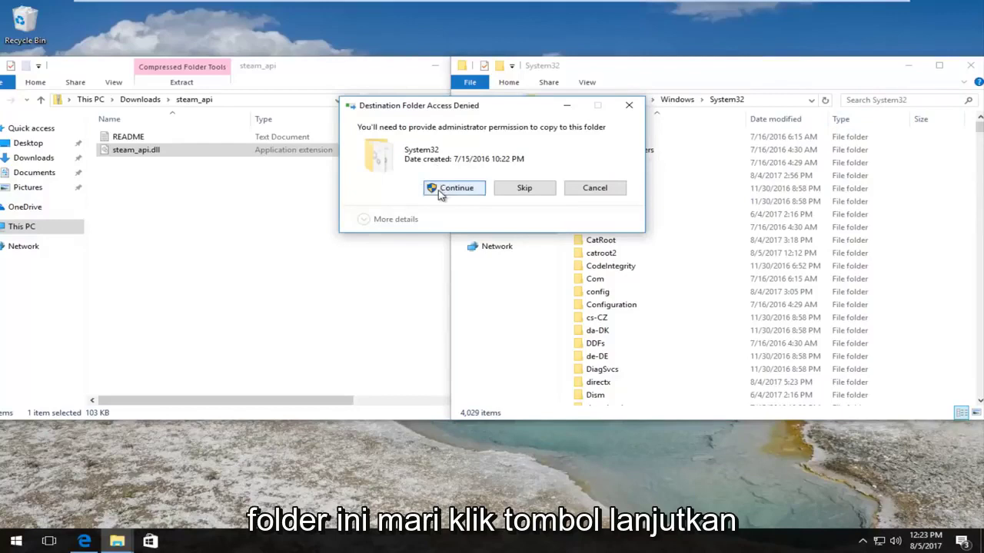
left_click(442, 190)
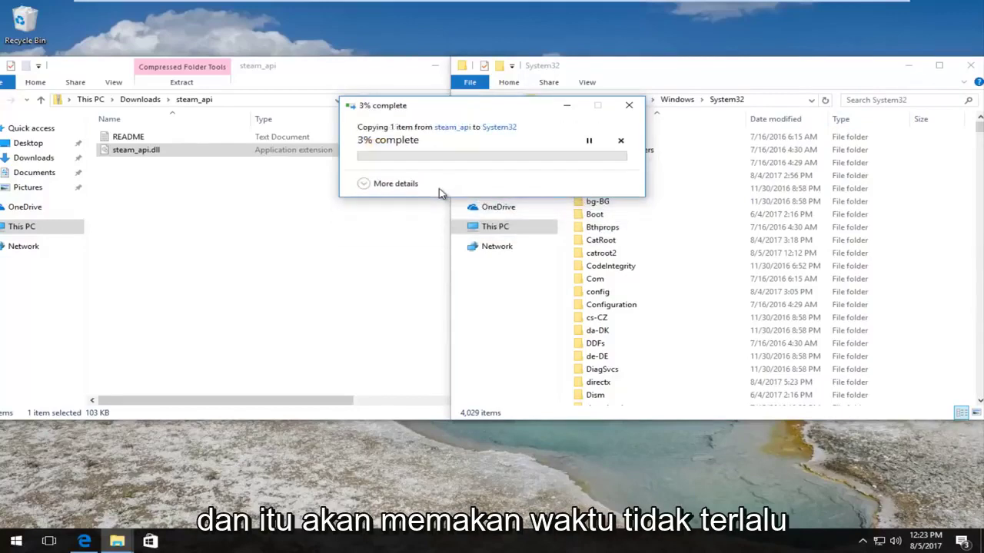